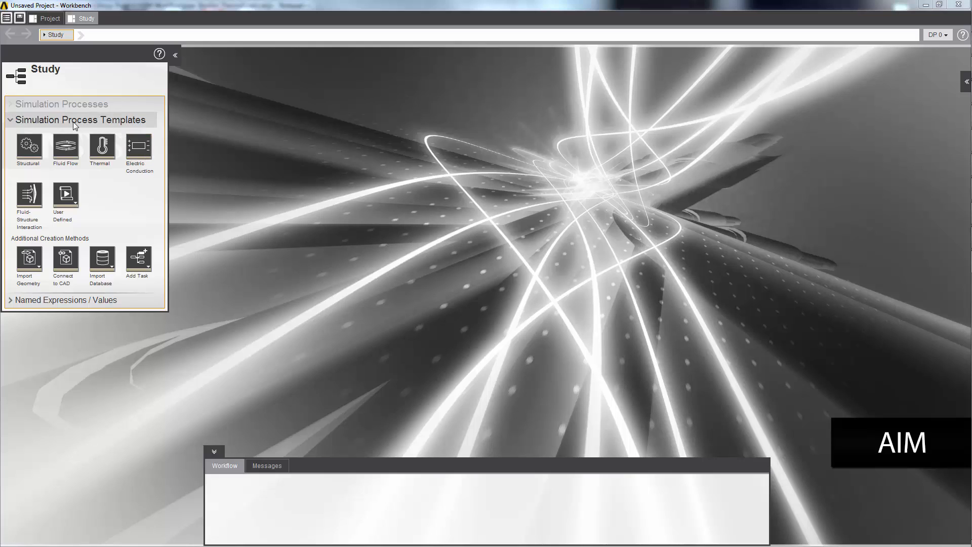
- Create a thermal-only simulation process from the Thermal template, importing the geometry file pipe_nx_mm_3_bodies
left_click(99, 146)
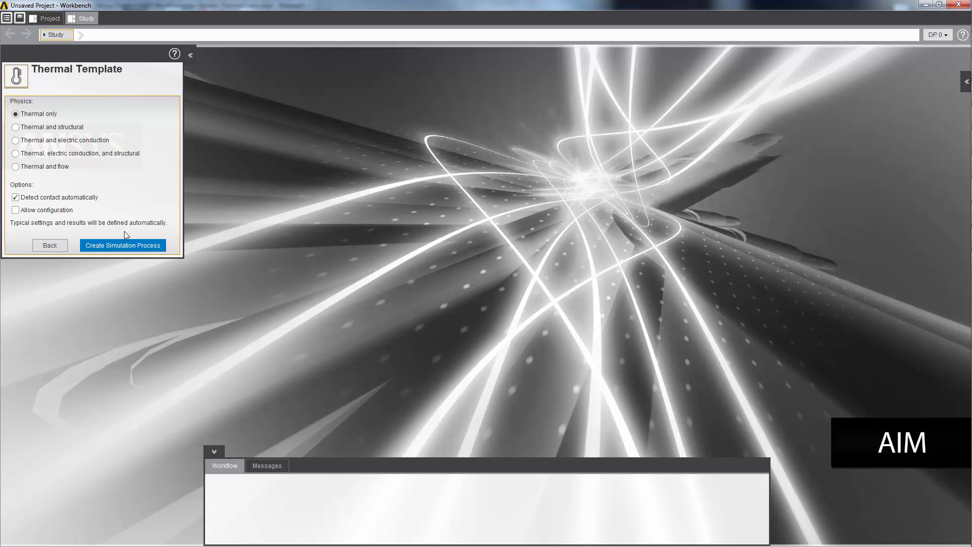
left_click(128, 245)
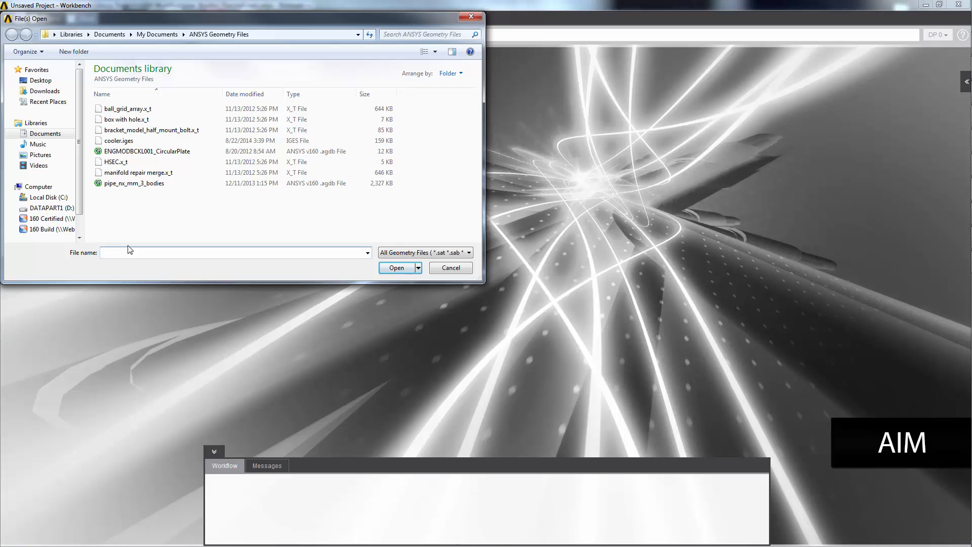
left_click(131, 186)
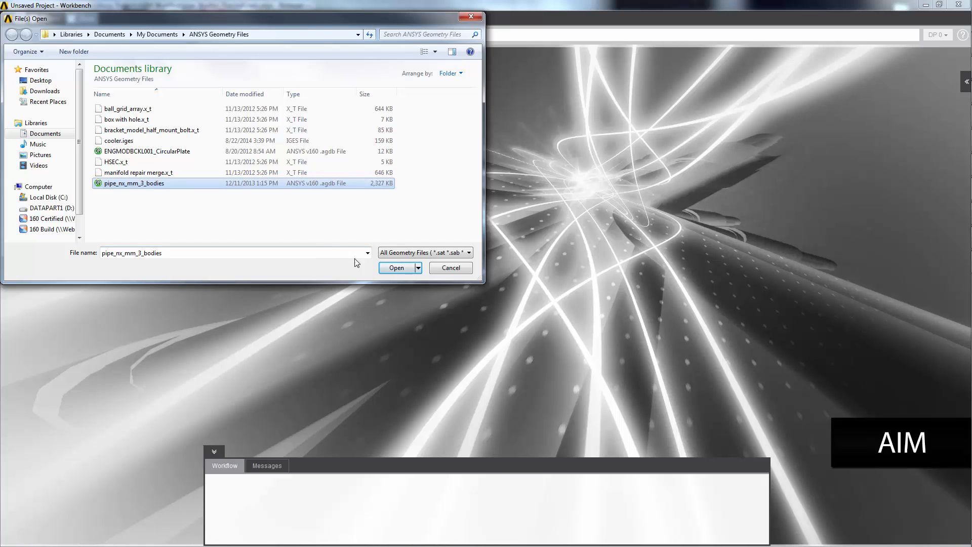
left_click(391, 268)
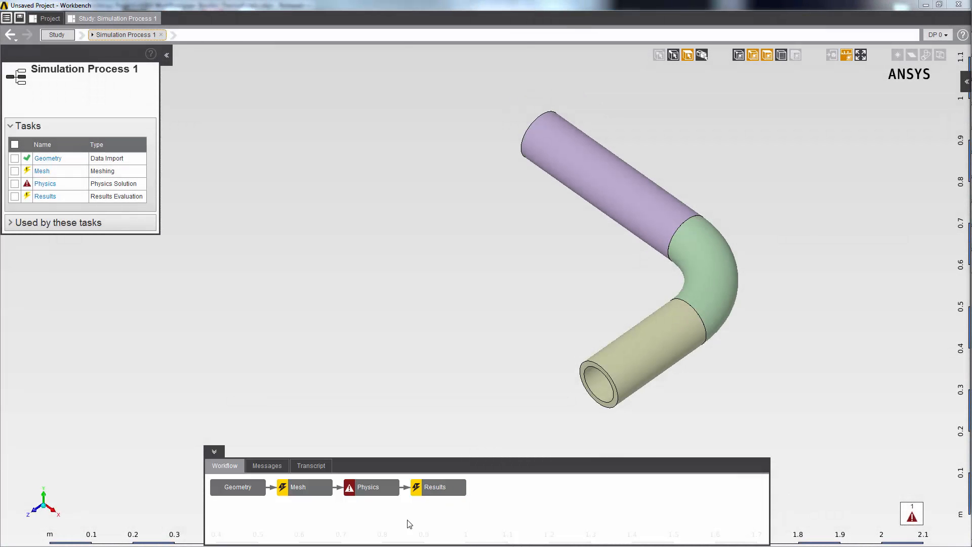
- Open the Physics task and apply a 500 W m^-2 heat flux to the annular end face of the lower pipe section
left_click(363, 487)
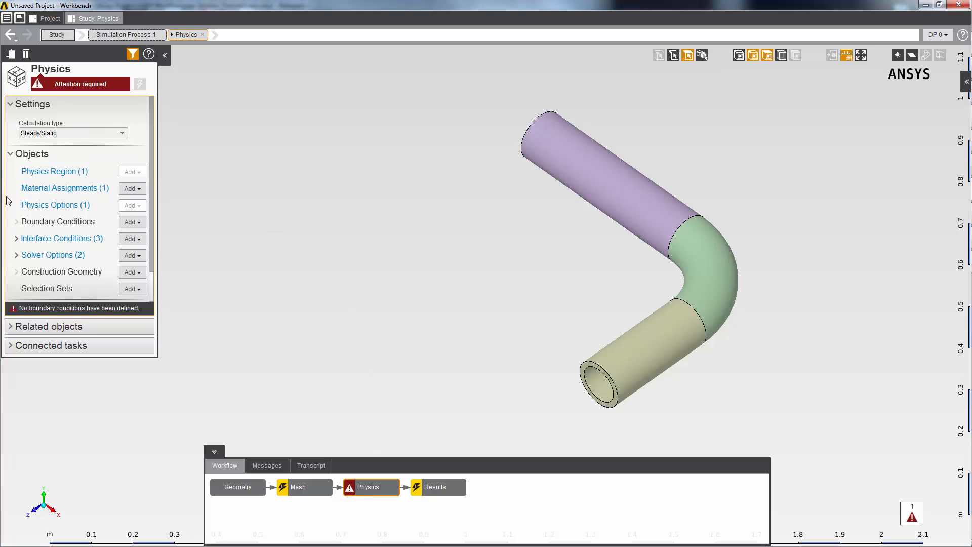
left_click(15, 240)
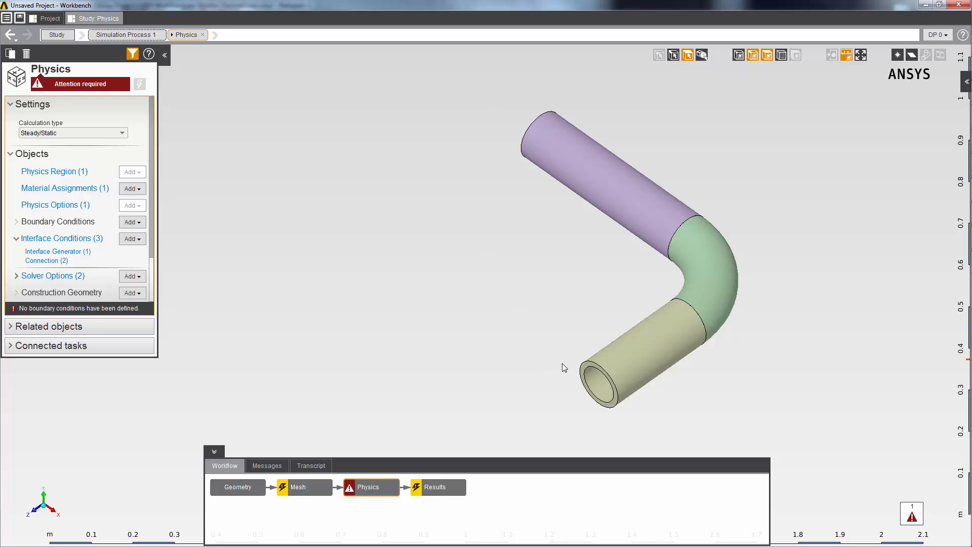
left_click(582, 372)
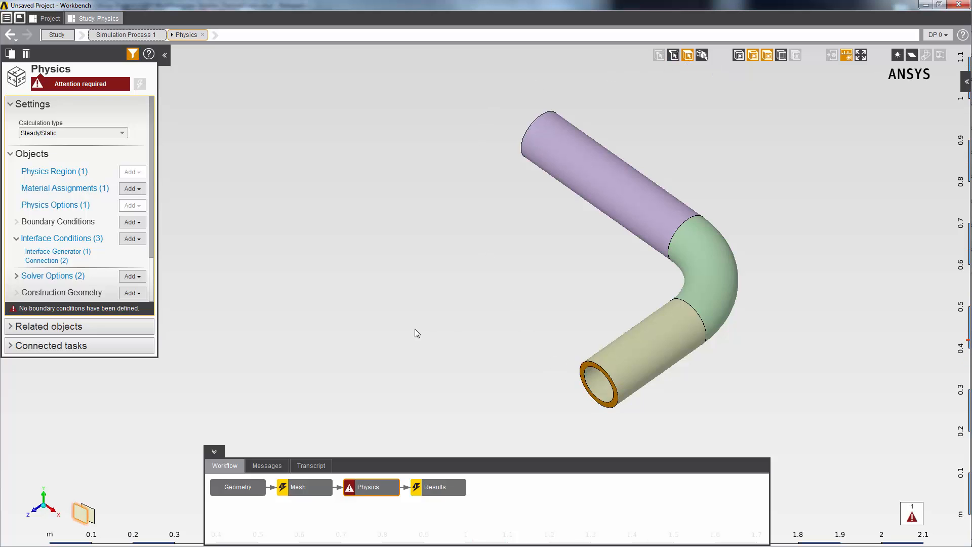
right_click(252, 202)
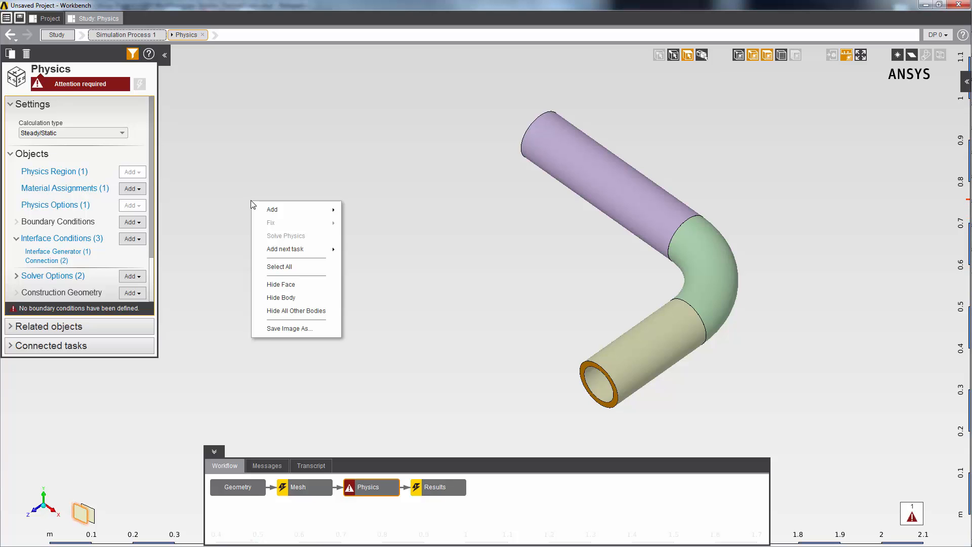
mouse_move(271, 209)
mouse_move(364, 212)
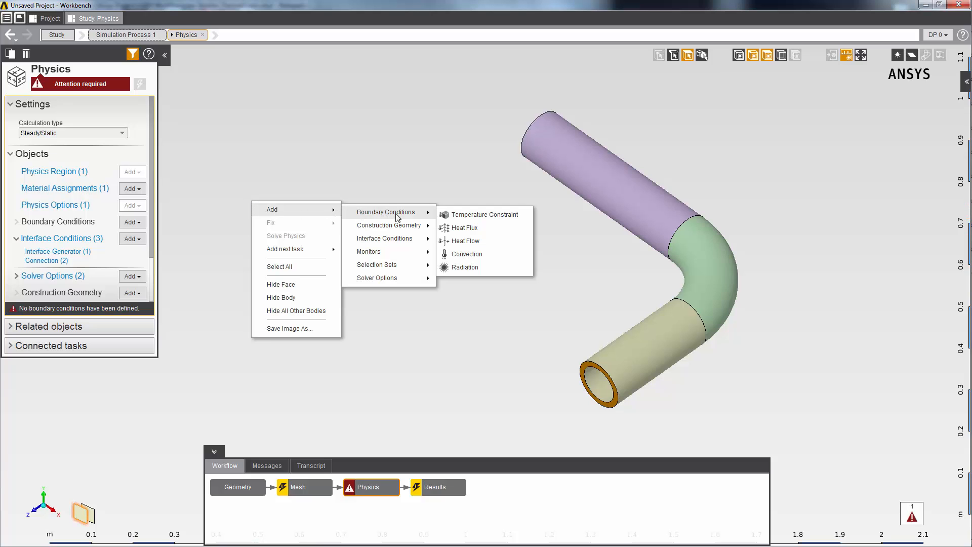
left_click(493, 228)
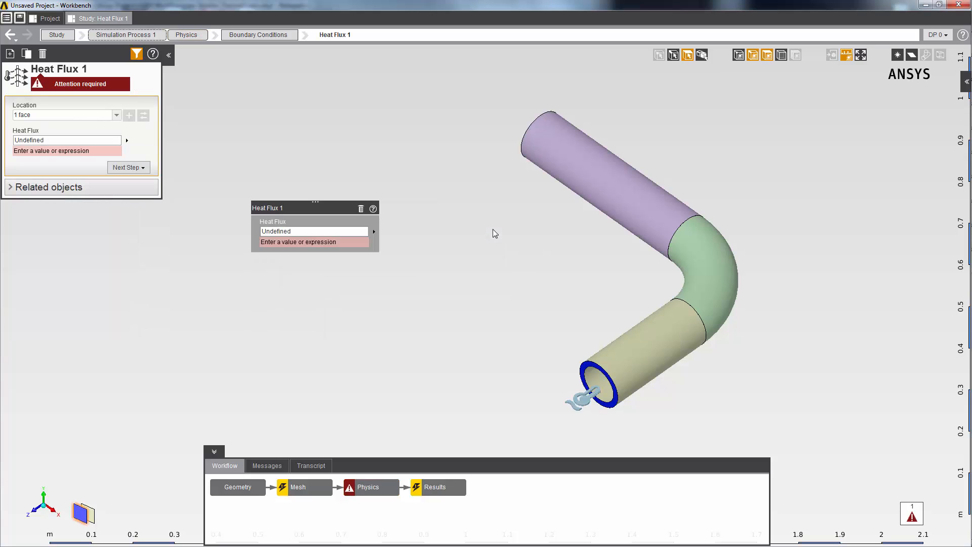
left_click(346, 231)
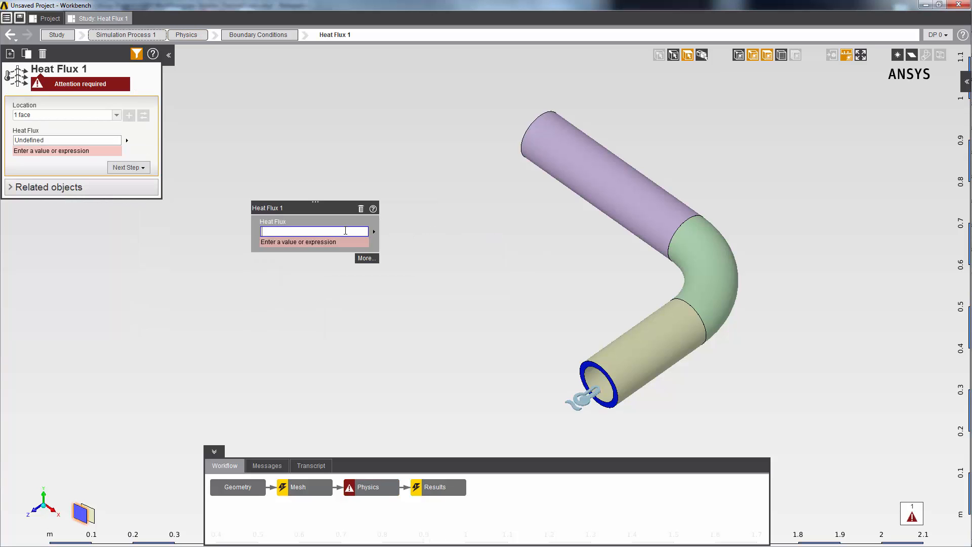
type("500")
key("Return")
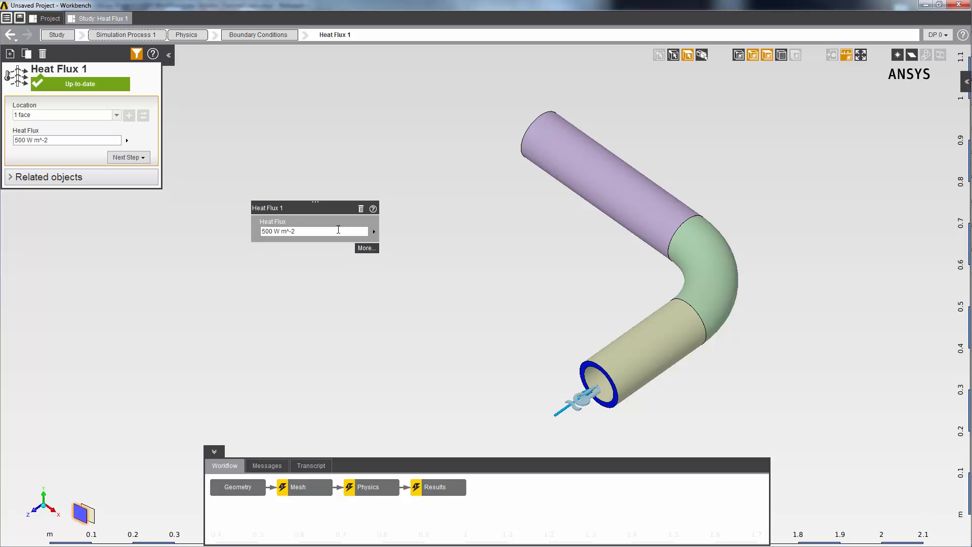
- Hide the outer faces of the three pipe sections and add a convection condition on their three inner bore faces
left_click(75, 141)
left_click(625, 206)
left_click(706, 271)
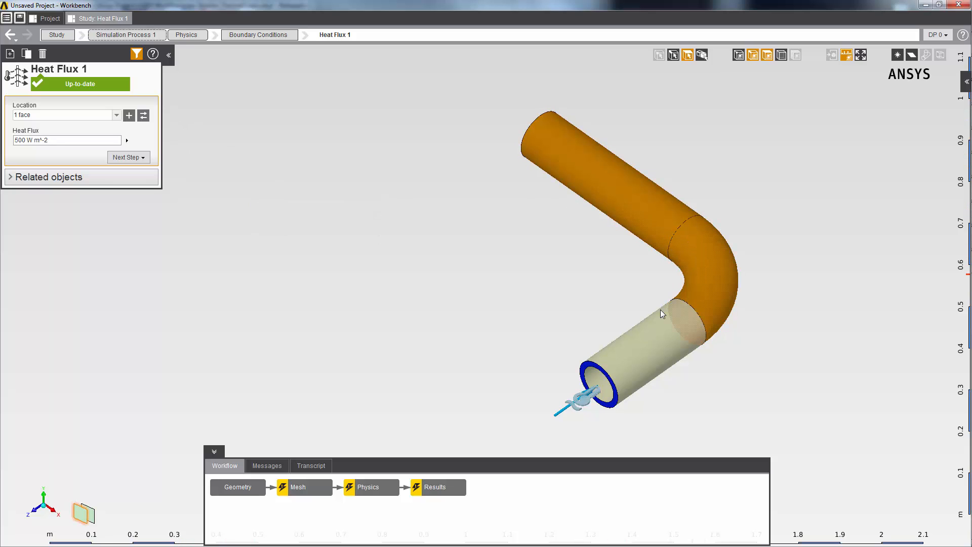
left_click(619, 320)
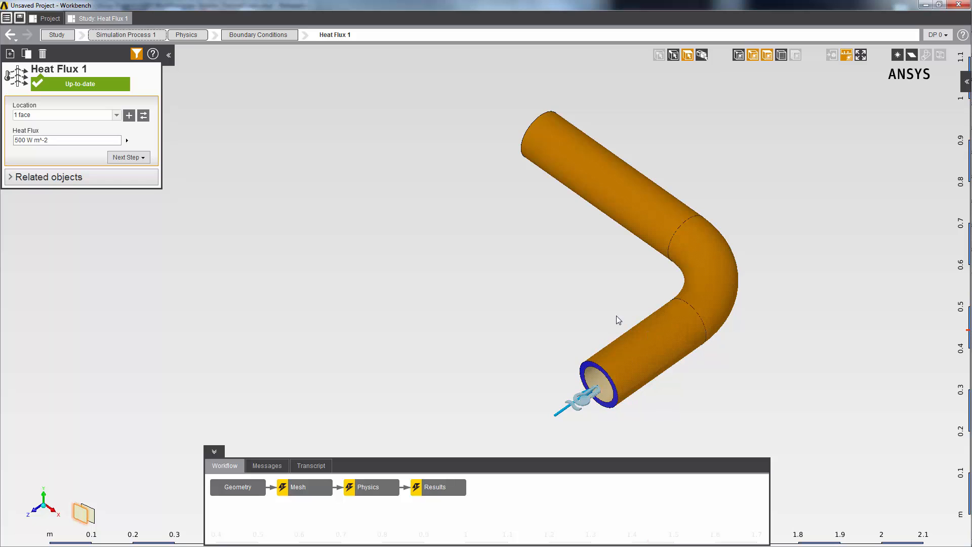
right_click(328, 173)
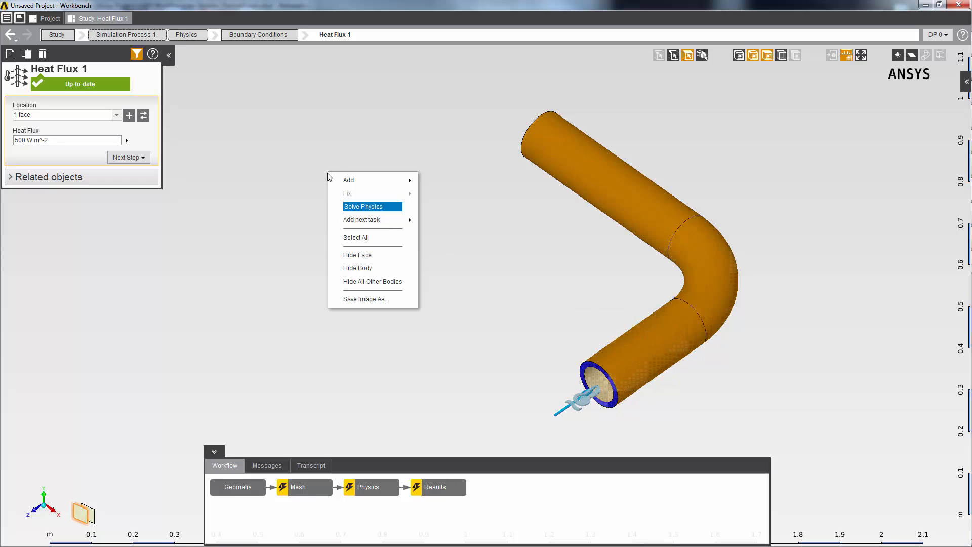
left_click(344, 254)
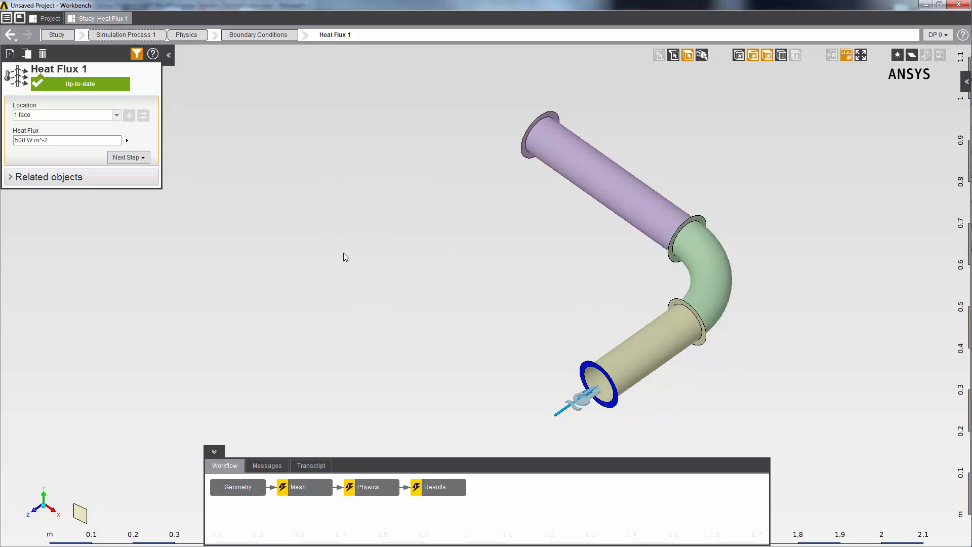
left_click(599, 189)
left_click(702, 272, "ctrl")
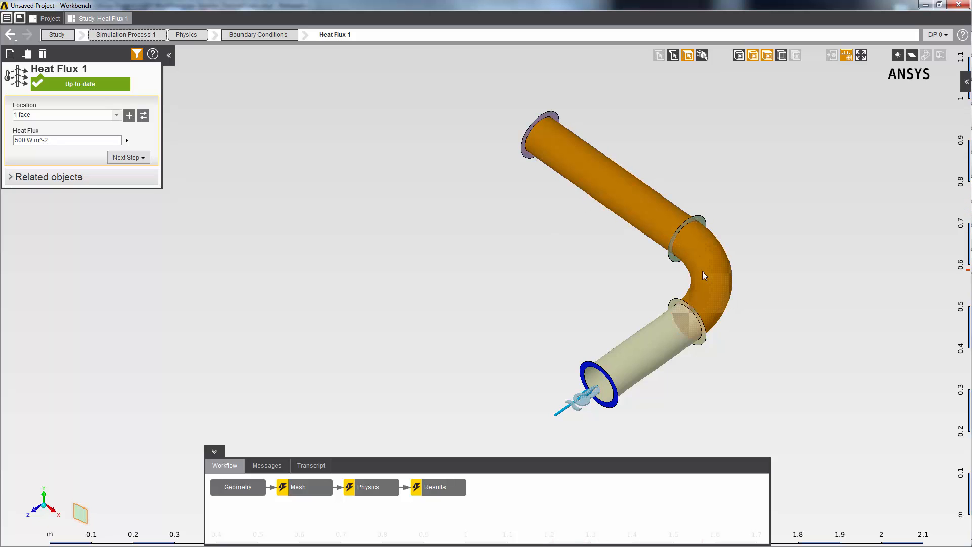
left_click(643, 359, "ctrl")
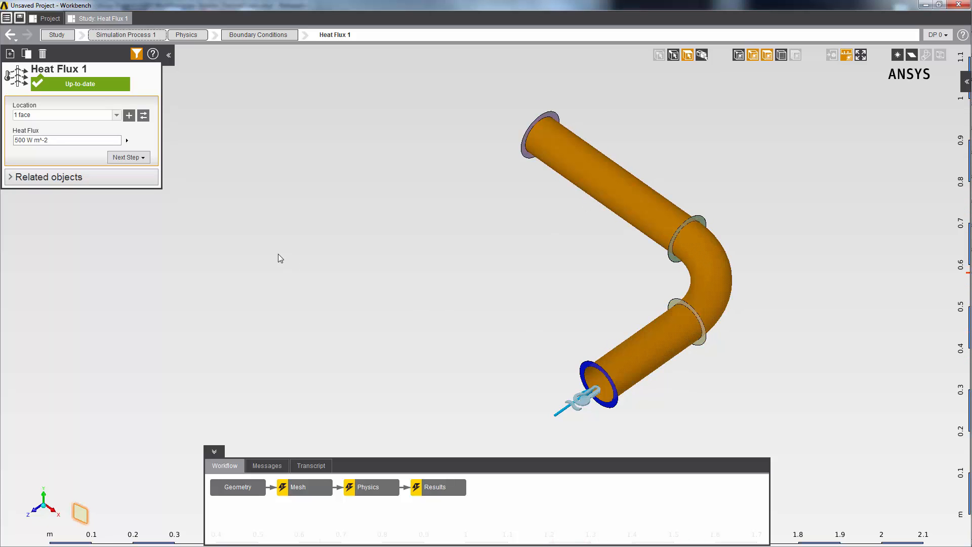
right_click(217, 168)
mouse_move(223, 177)
mouse_move(327, 180)
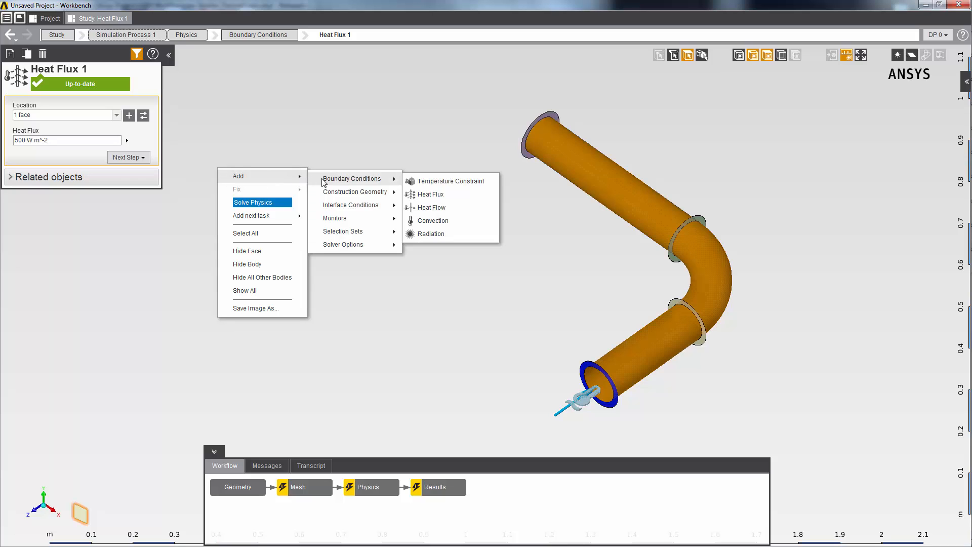
left_click(444, 222)
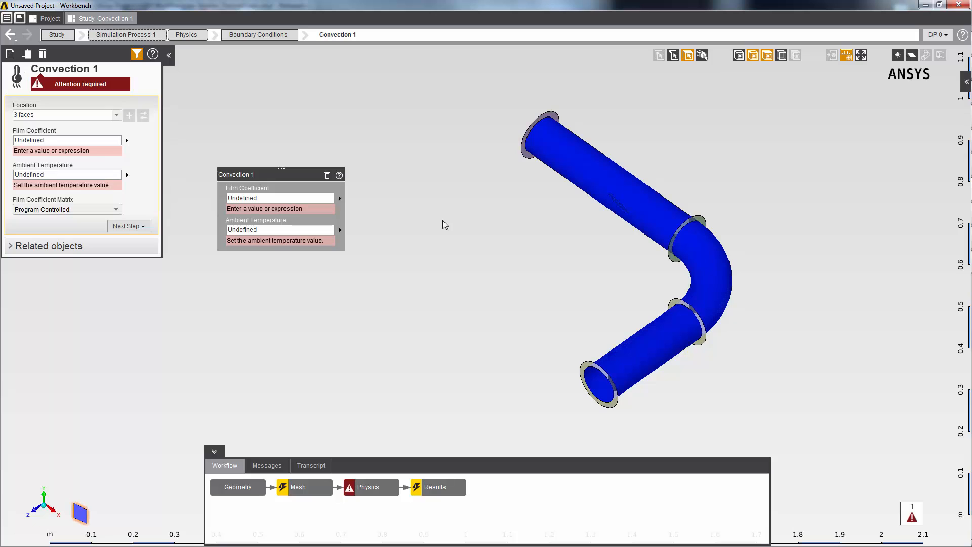
- Set the convection film coefficient to 30 W m^-2 C^-1 and the ambient temperature to 100 C
left_click(297, 198)
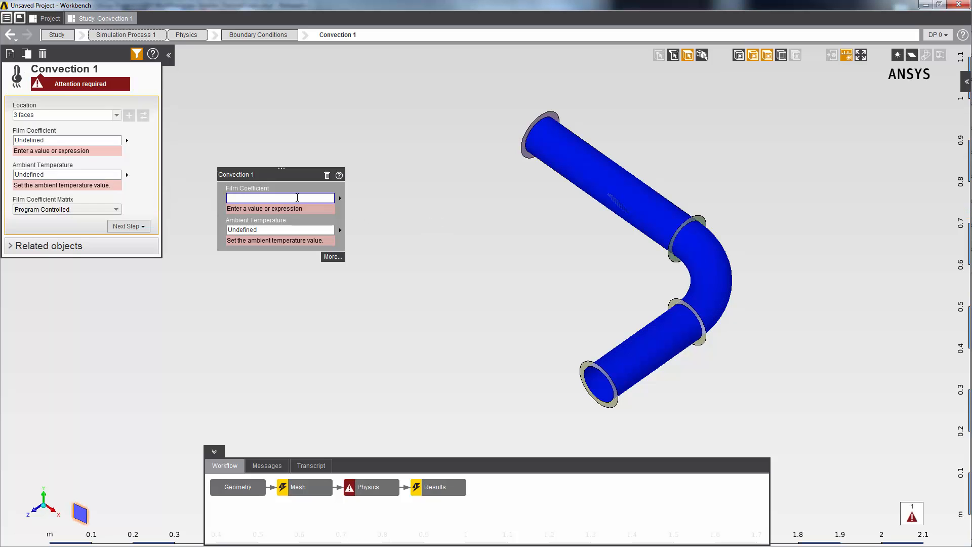
type("30")
key("Return")
left_click(288, 218)
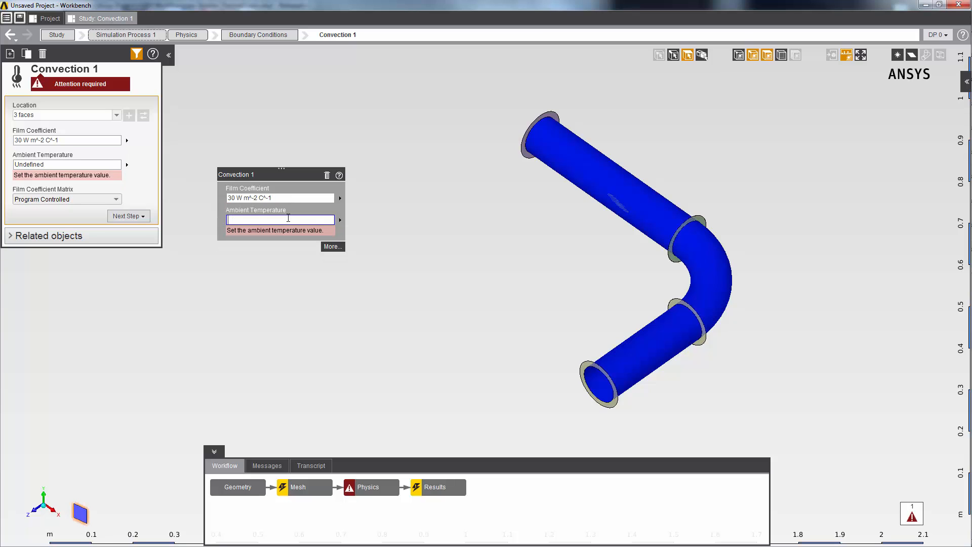
type("100")
key("Return")
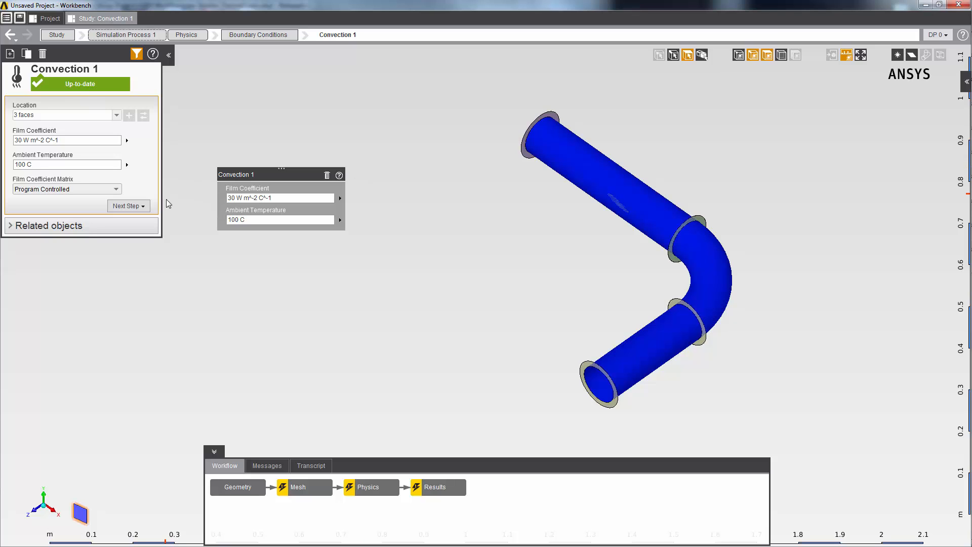
- Show all faces again and add a radiation condition on the outer faces of the three pipe sections
right_click(276, 267)
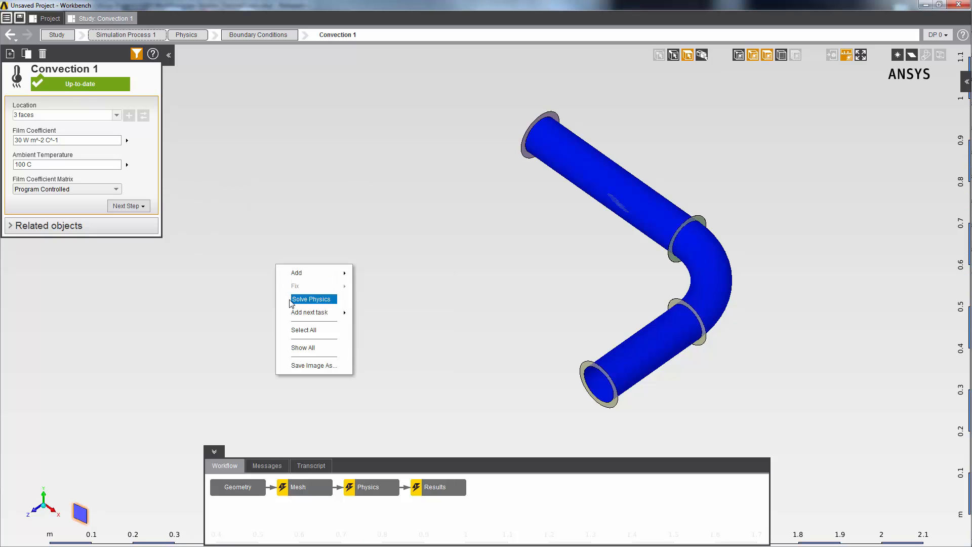
left_click(302, 347)
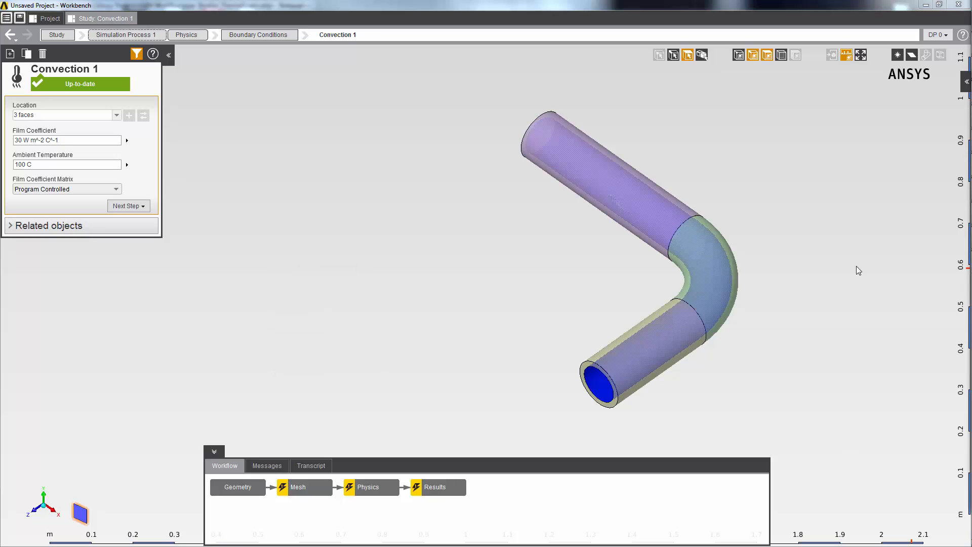
left_click(591, 155)
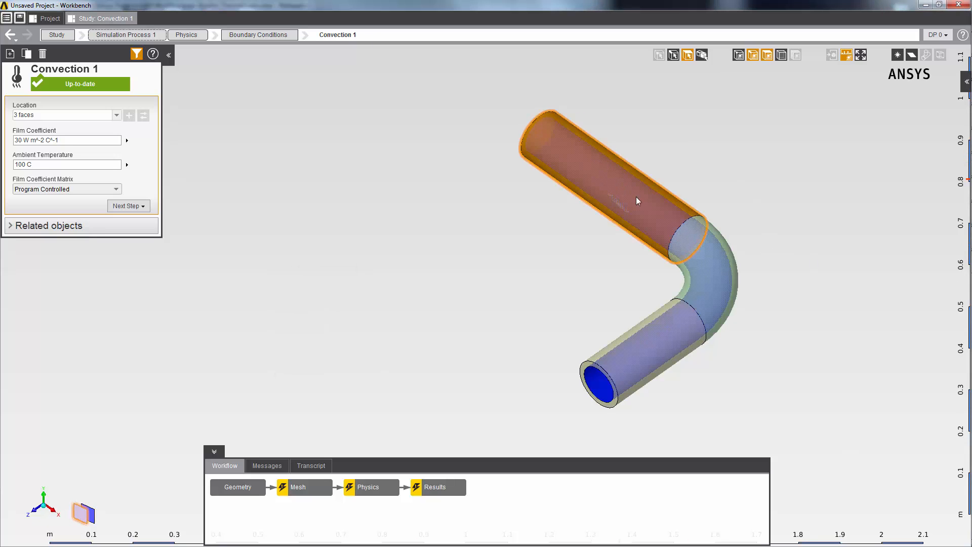
left_click(700, 248, "ctrl")
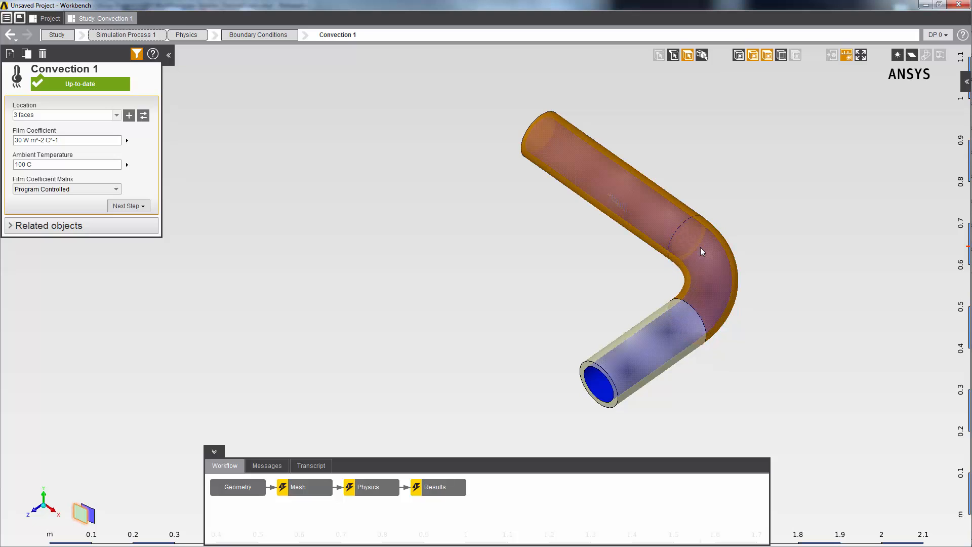
left_click(652, 343, "ctrl")
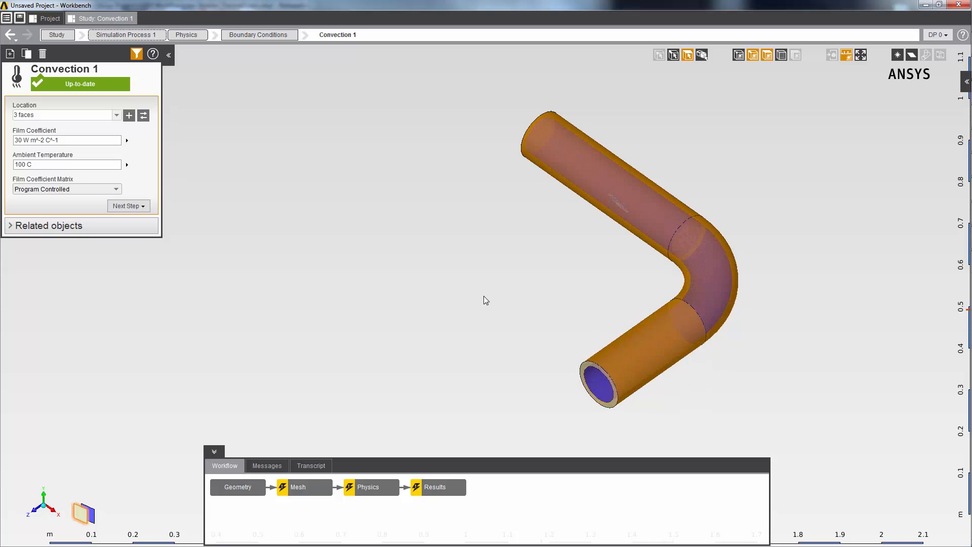
right_click(237, 171)
mouse_move(253, 178)
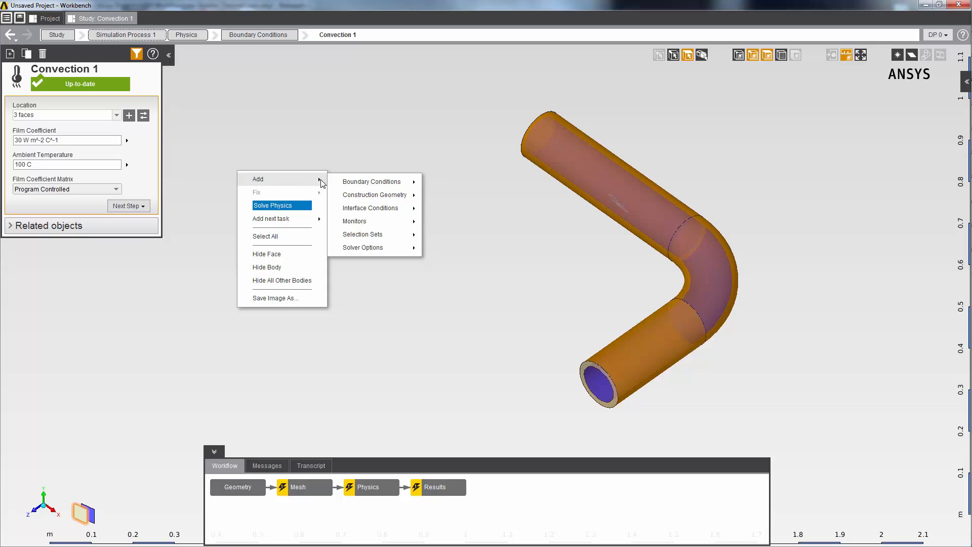
mouse_move(344, 182)
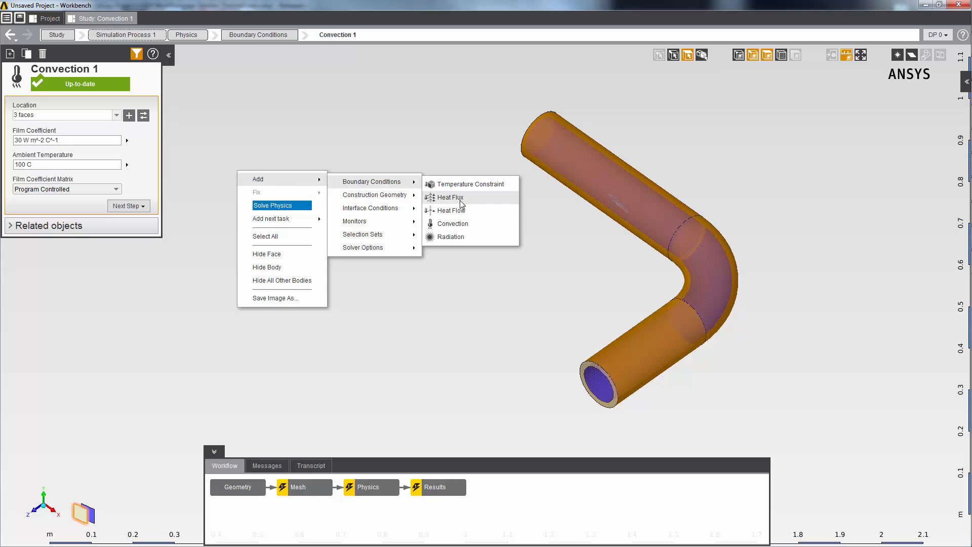
left_click(451, 237)
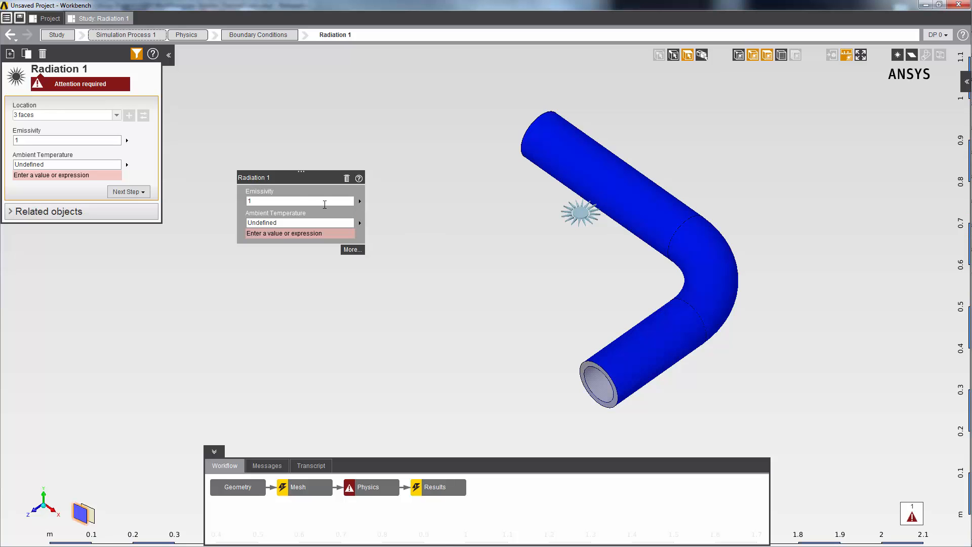
- Set the radiation emissivity to 0.9 and ambient temperature to 0 C, then return to the boundary conditions overview
left_click(292, 201)
type(".9")
key("Return")
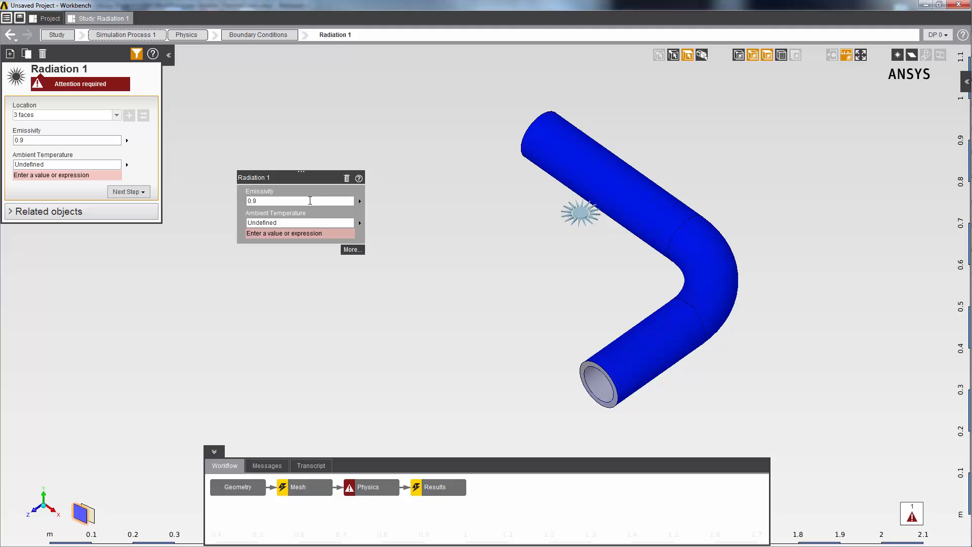
left_click(269, 225)
type("0")
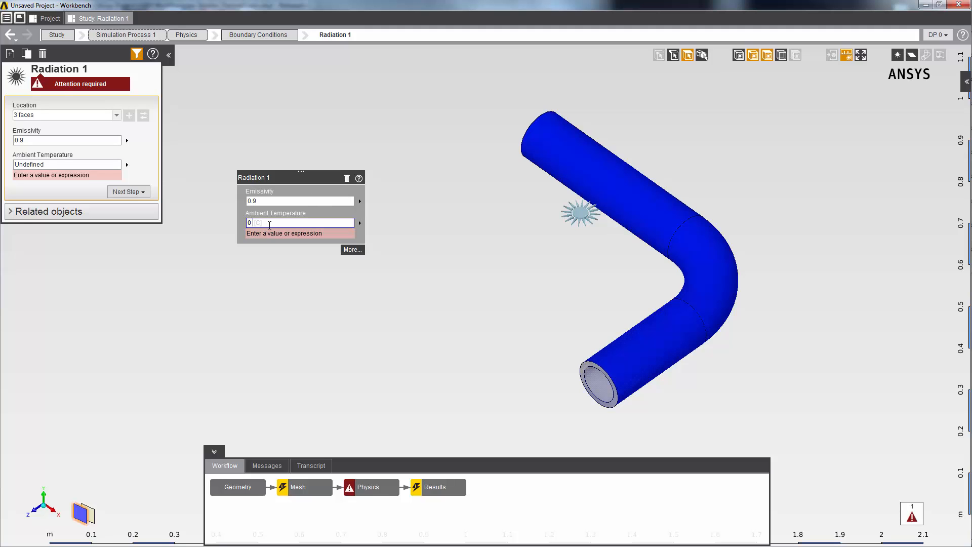
key("Return")
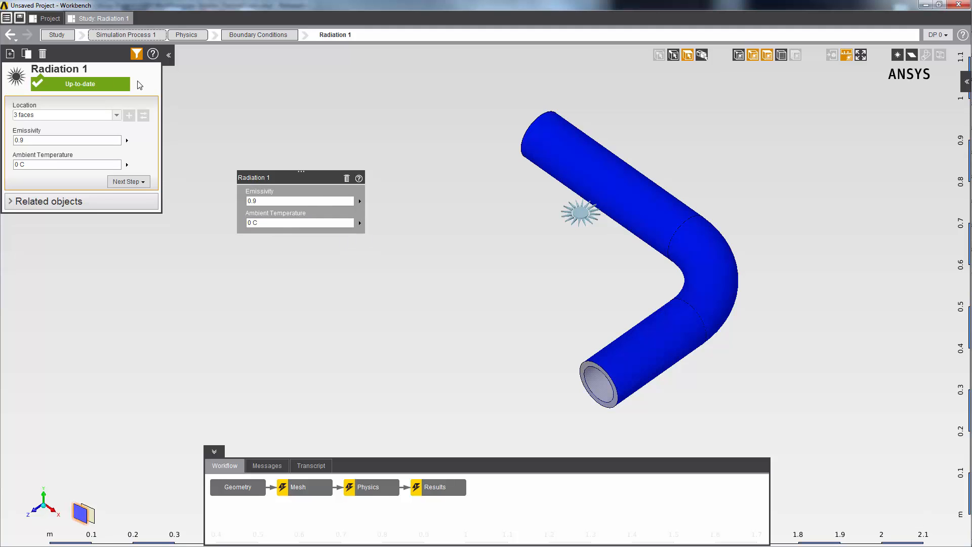
left_click(247, 35)
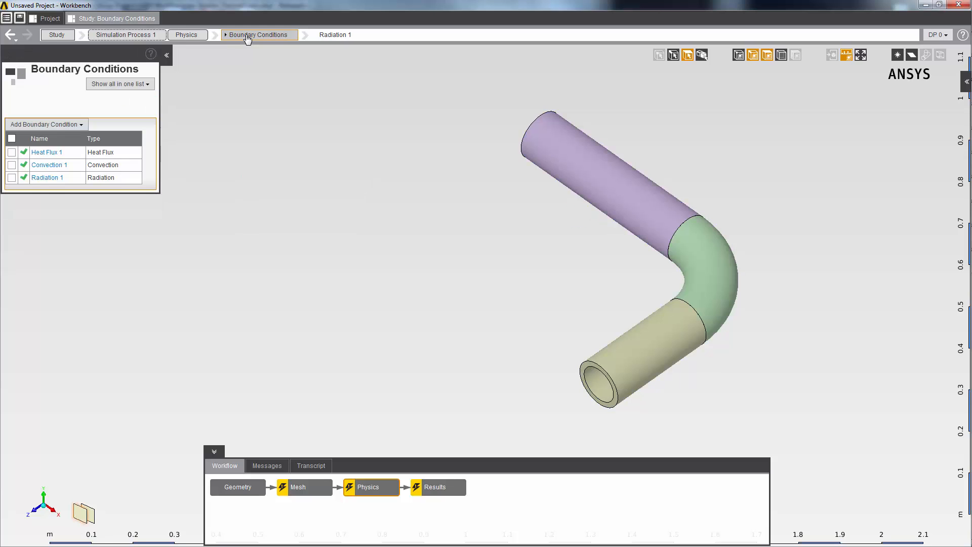
- Review the convection and radiation boundary conditions and update the Physics task
left_click(50, 166)
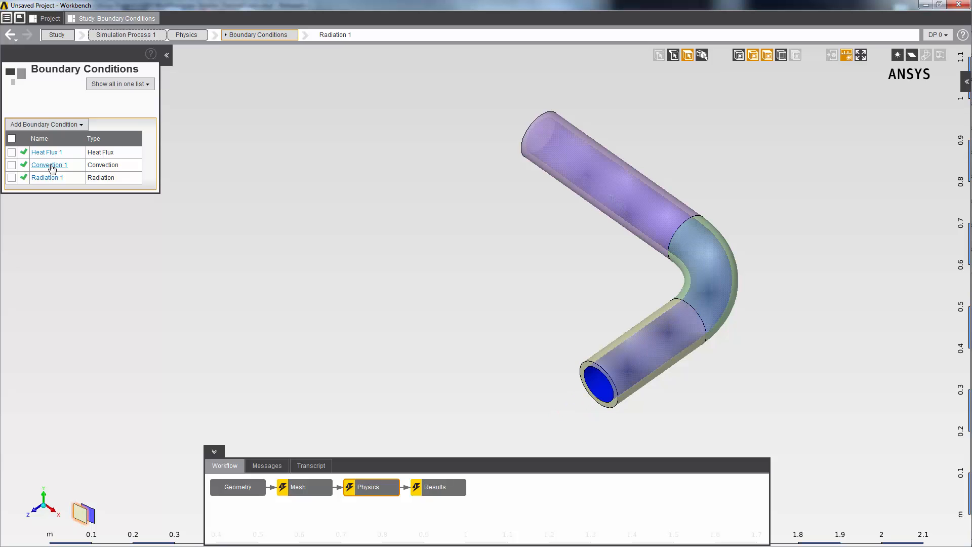
left_click(51, 178)
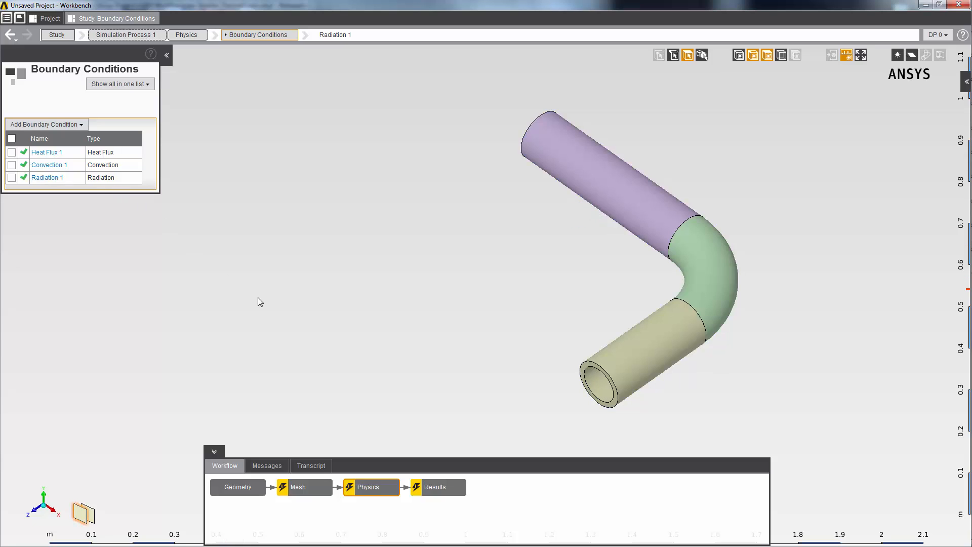
right_click(381, 487)
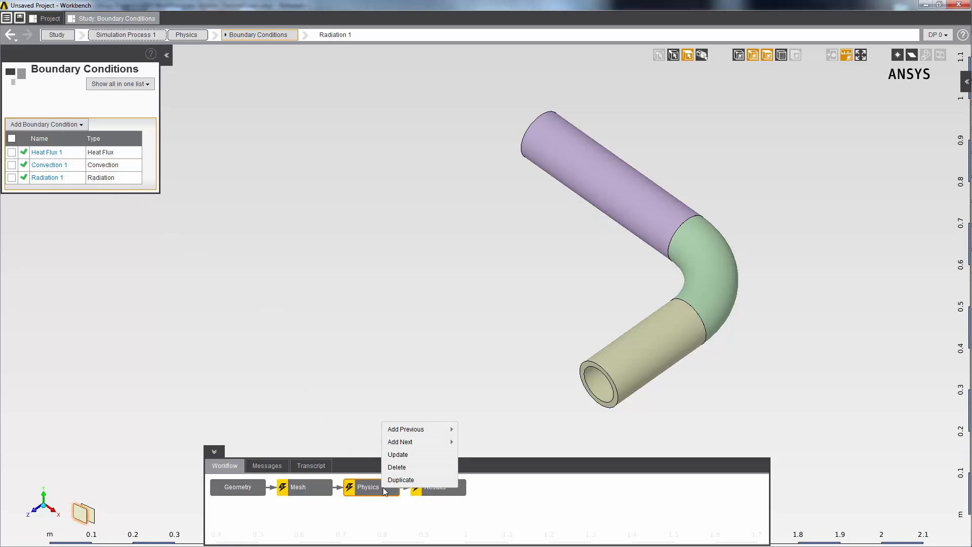
left_click(398, 454)
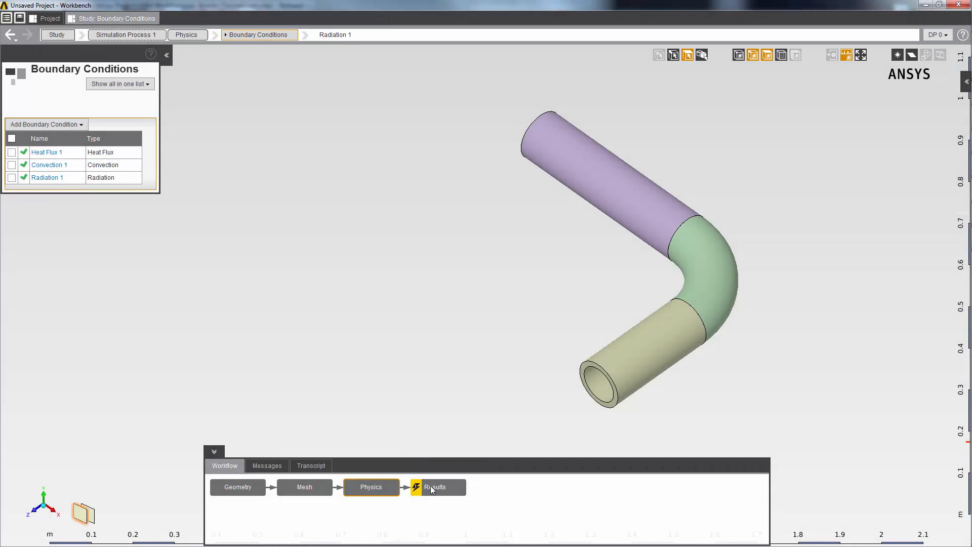
- Evaluate the simulation results and open the temperature contour plot on the three volumes
left_click(430, 485)
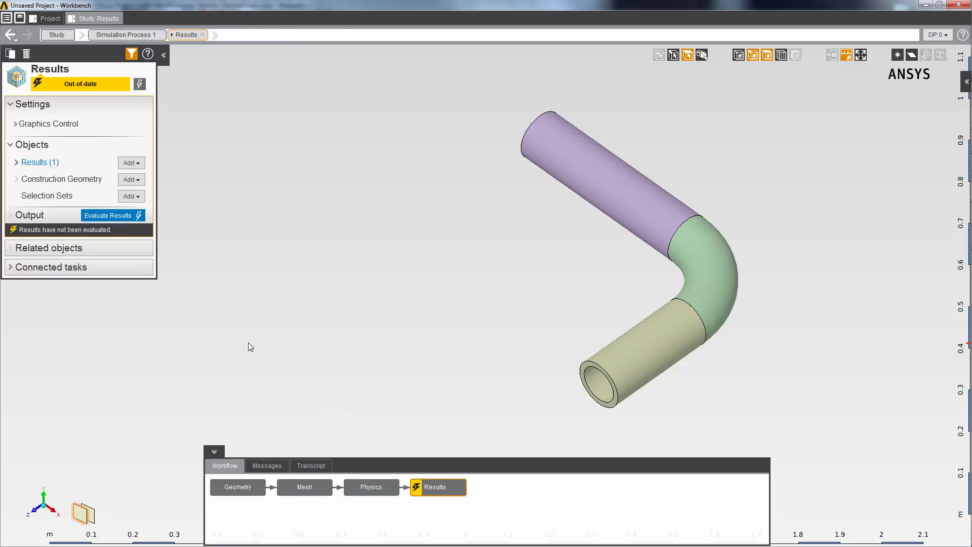
left_click(129, 216)
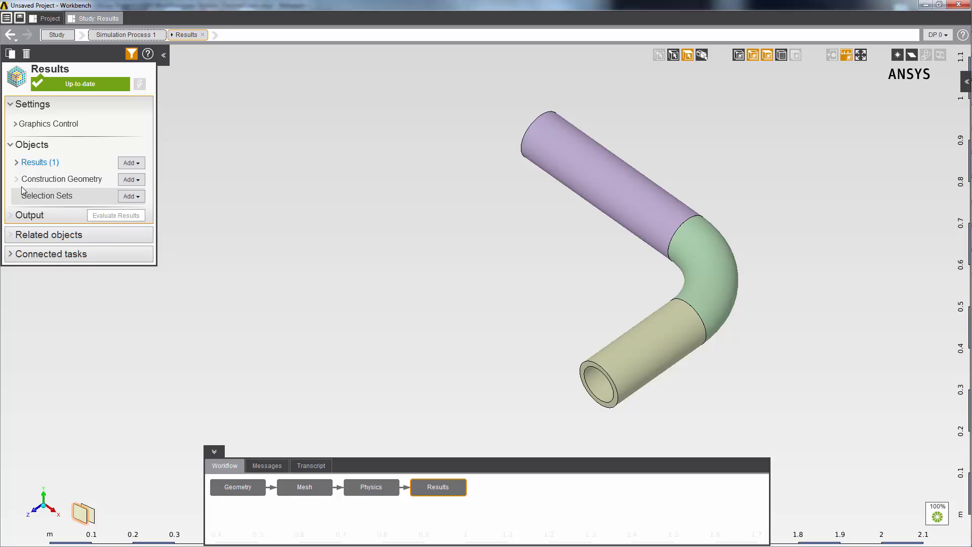
left_click(17, 162)
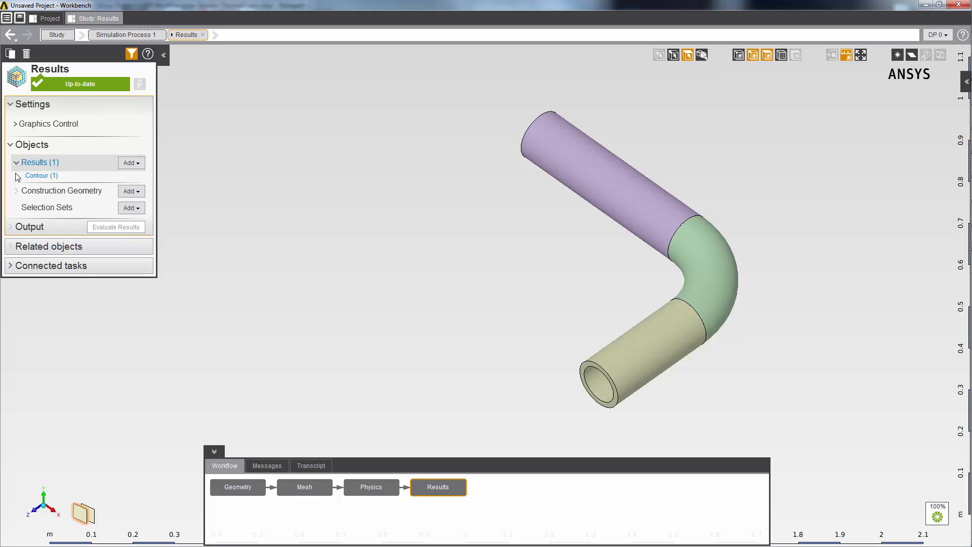
left_click(42, 177)
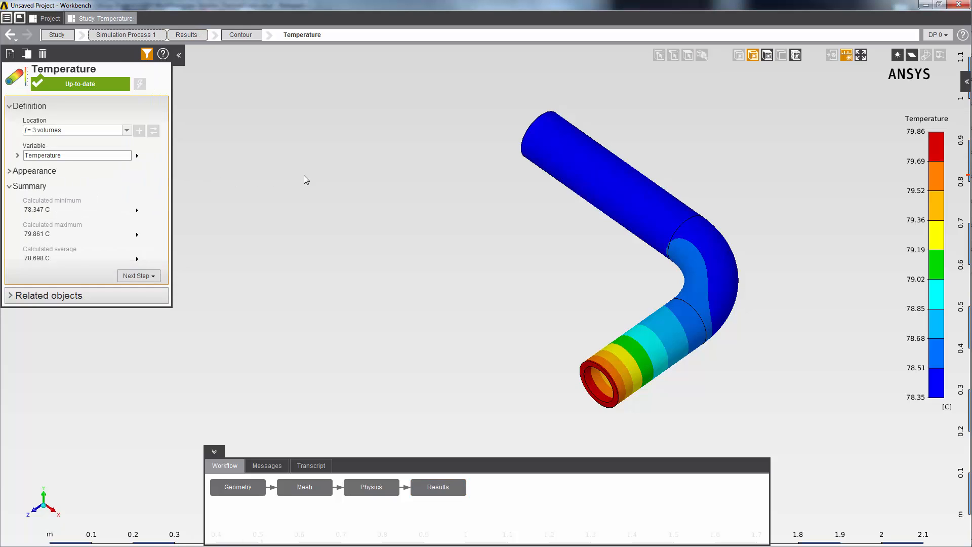